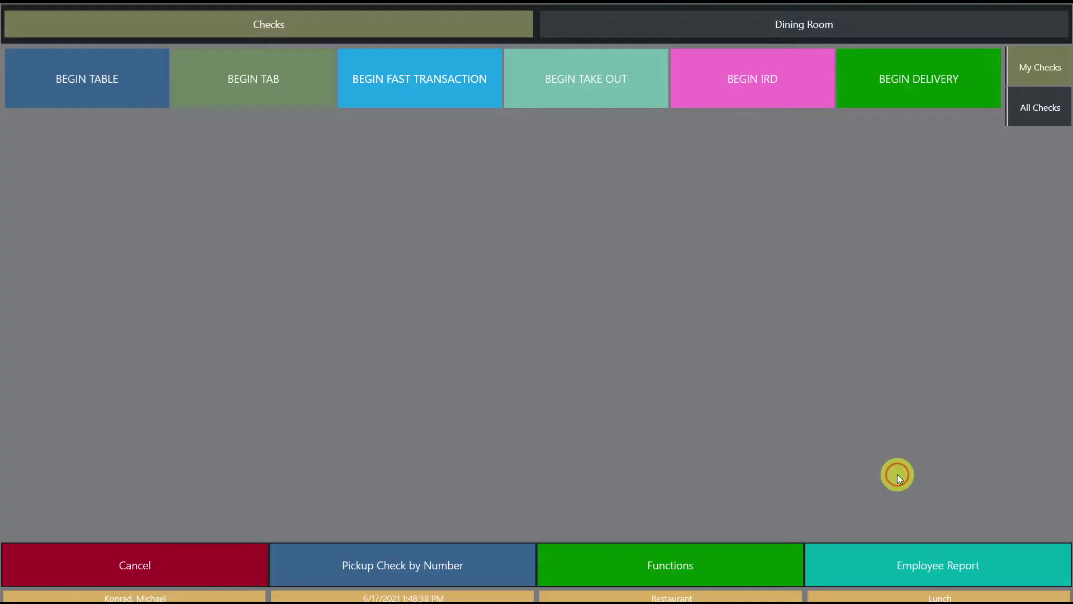
- Start a fast transaction for 1 guest and ring up 5 Wings with Plain sauce
{"action": "left_click", "coordinate": [445, 96]}
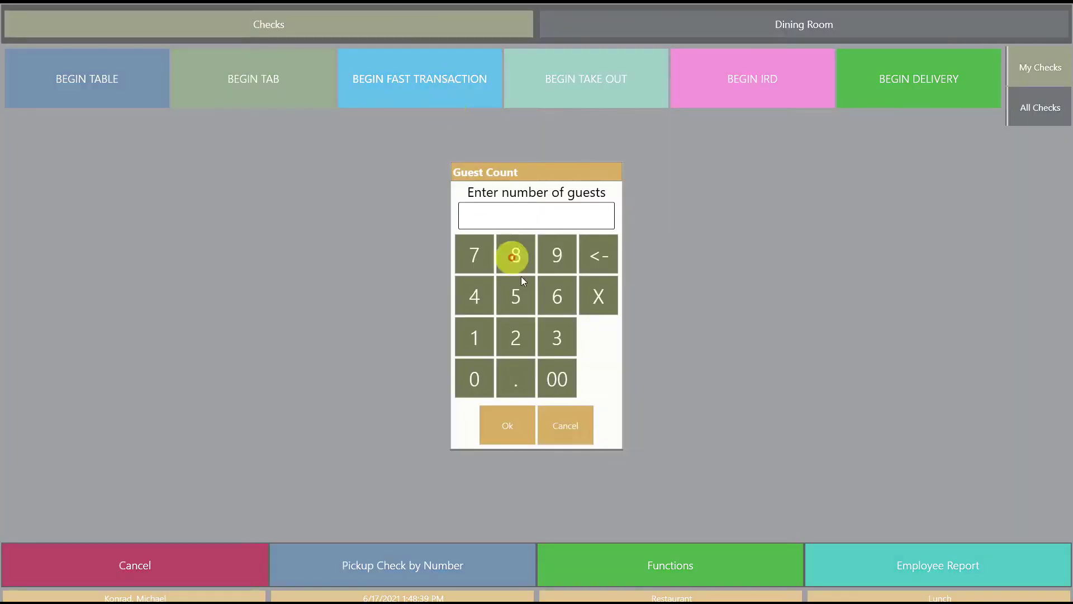
{"action": "left_click", "coordinate": [476, 341]}
{"action": "left_click", "coordinate": [509, 422]}
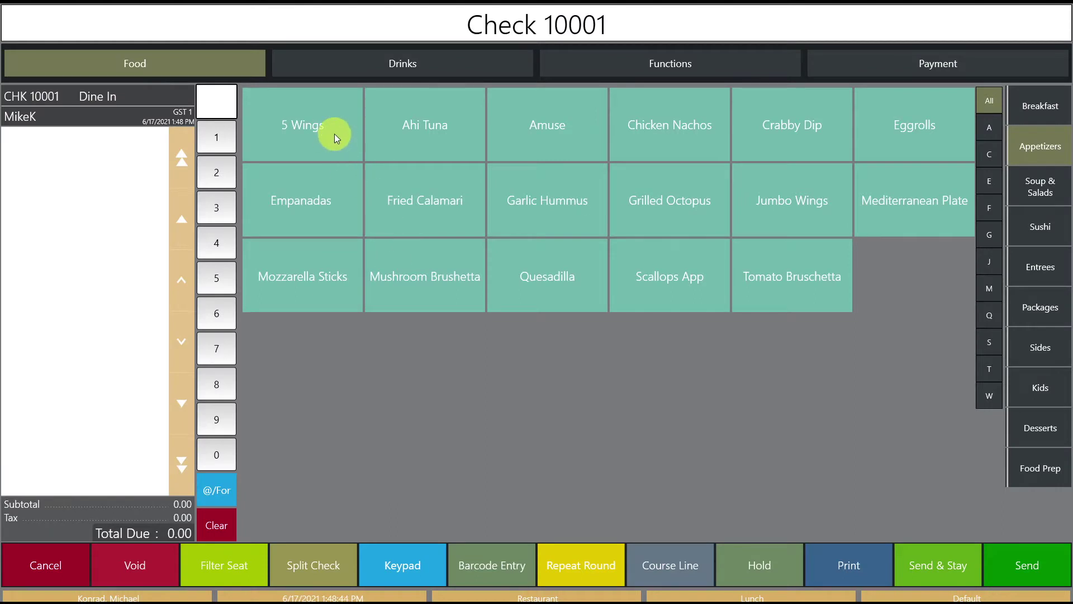
{"action": "left_click", "coordinate": [334, 133]}
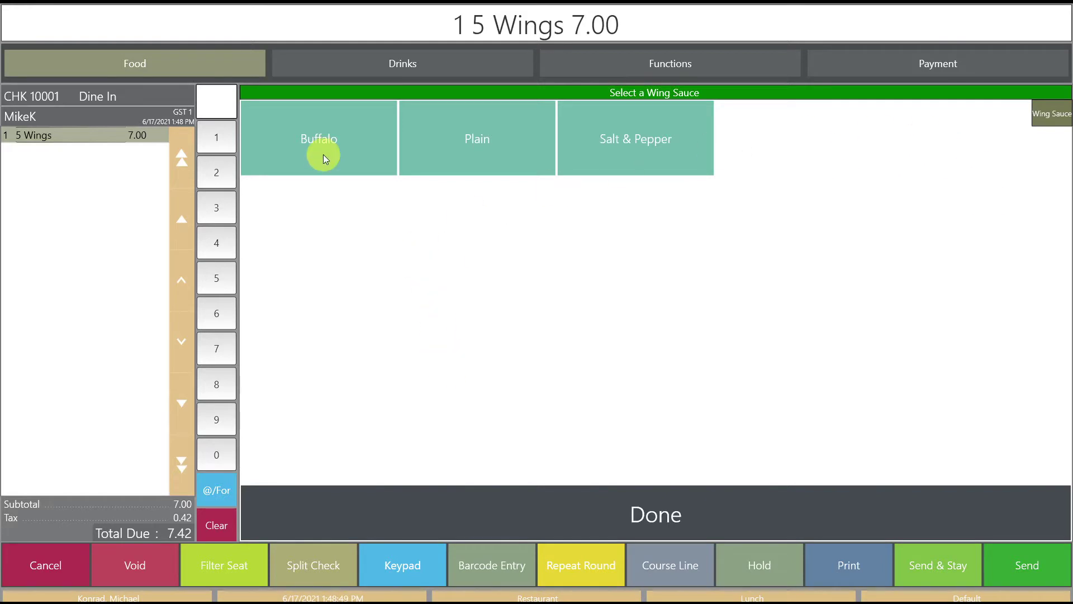
{"action": "left_click", "coordinate": [447, 150]}
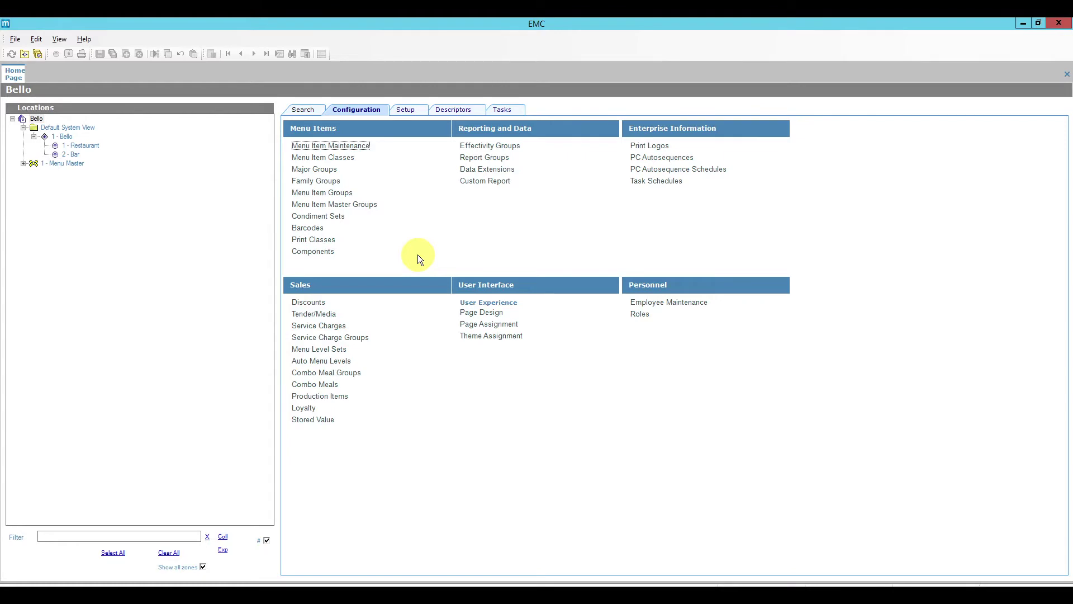
- Open menu item class 1001 Food and leave its Condiment Order Popup at Use Revenue Center Parameter
{"action": "left_click", "coordinate": [346, 159]}
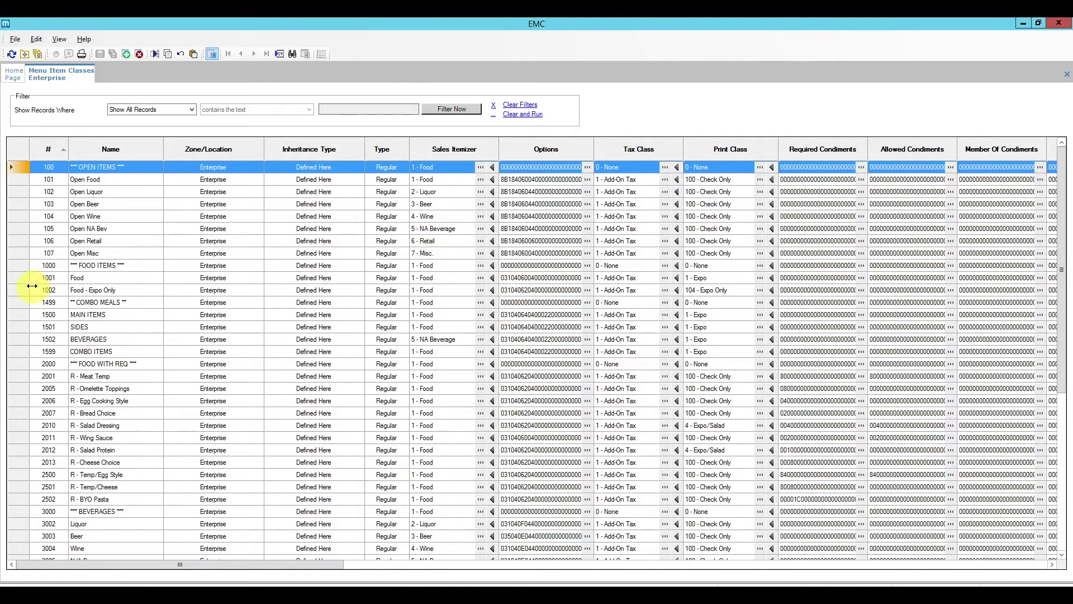
{"action": "double_click", "coordinate": [20, 280]}
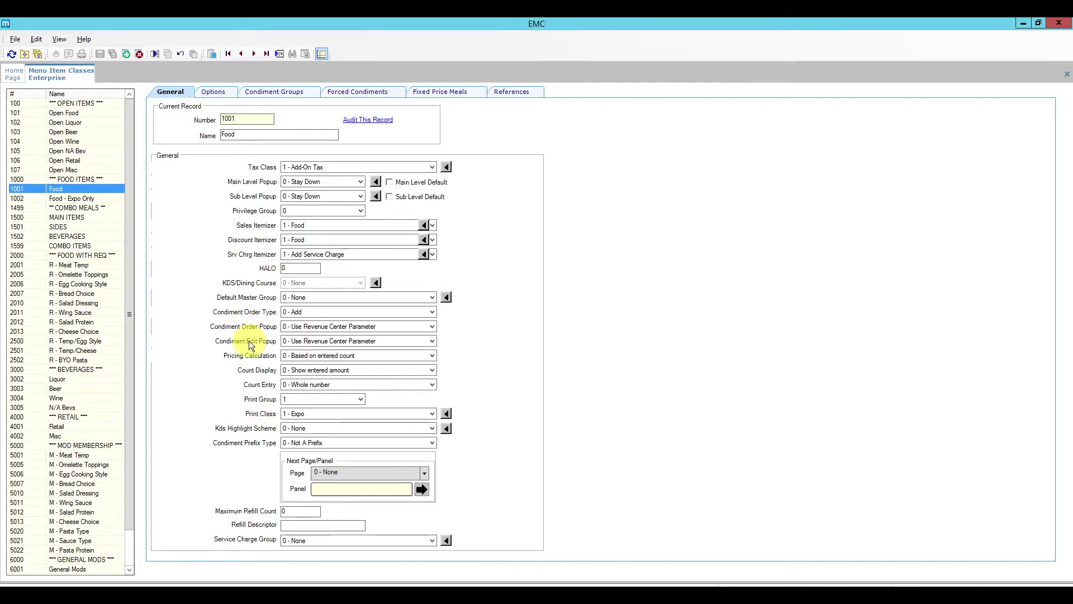
{"action": "left_click", "coordinate": [331, 327]}
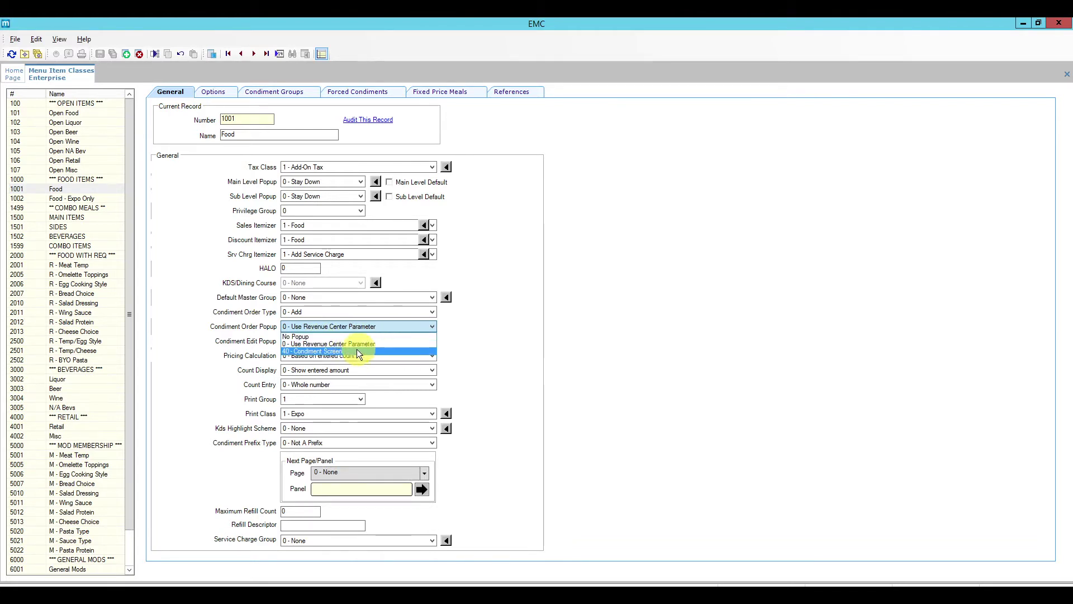
{"action": "left_click", "coordinate": [468, 350]}
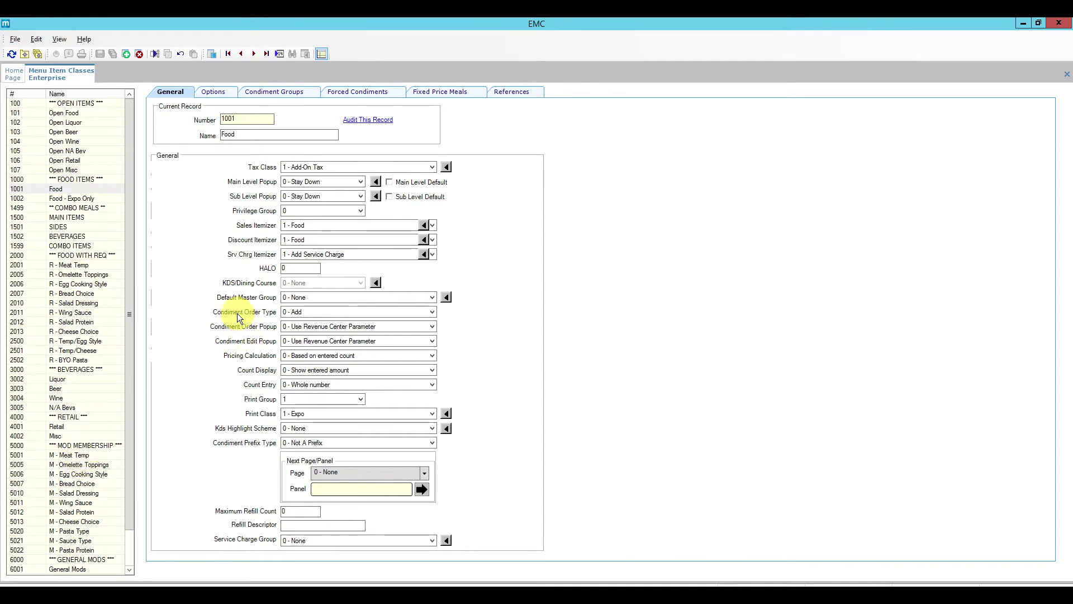
- Close the Menu Item Classes tab and open RVC Parameters for 1 - Restaurant
{"action": "right_click", "coordinate": [65, 71]}
{"action": "left_click", "coordinate": [89, 79]}
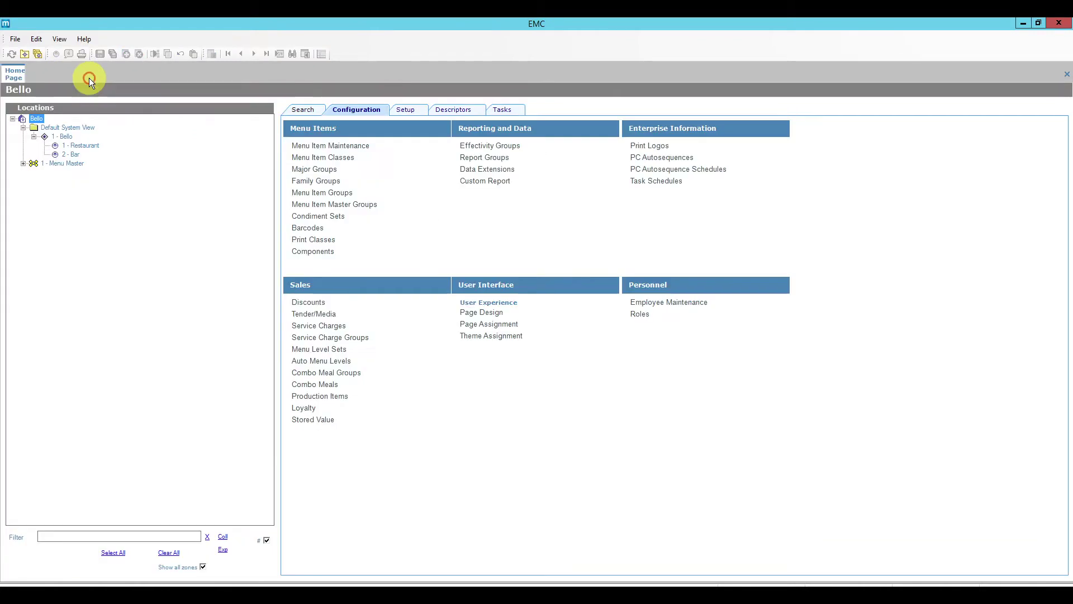
{"action": "left_click", "coordinate": [75, 144]}
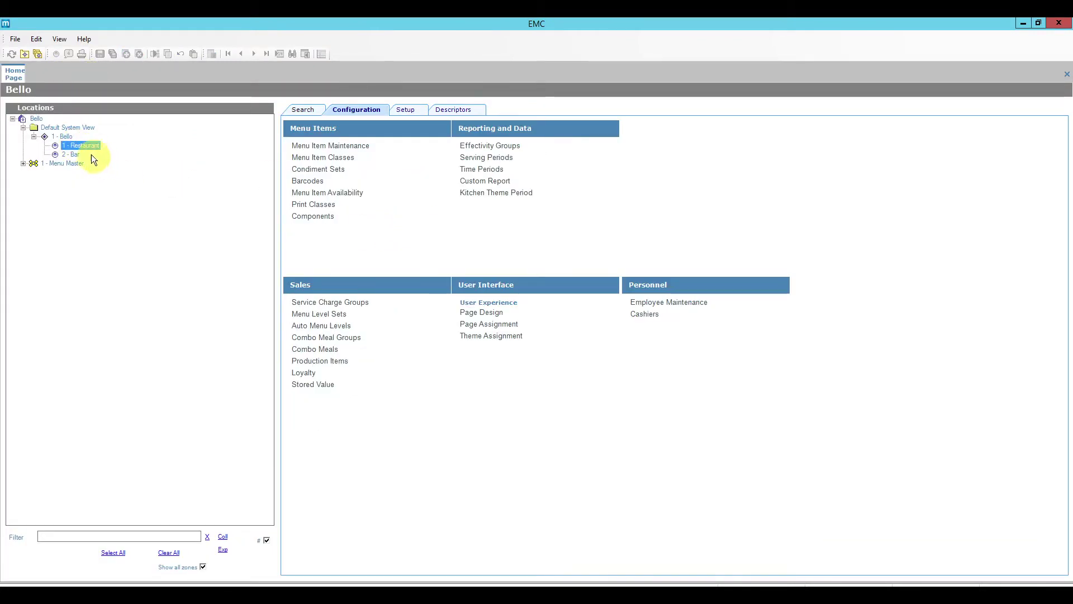
{"action": "left_click", "coordinate": [406, 110]}
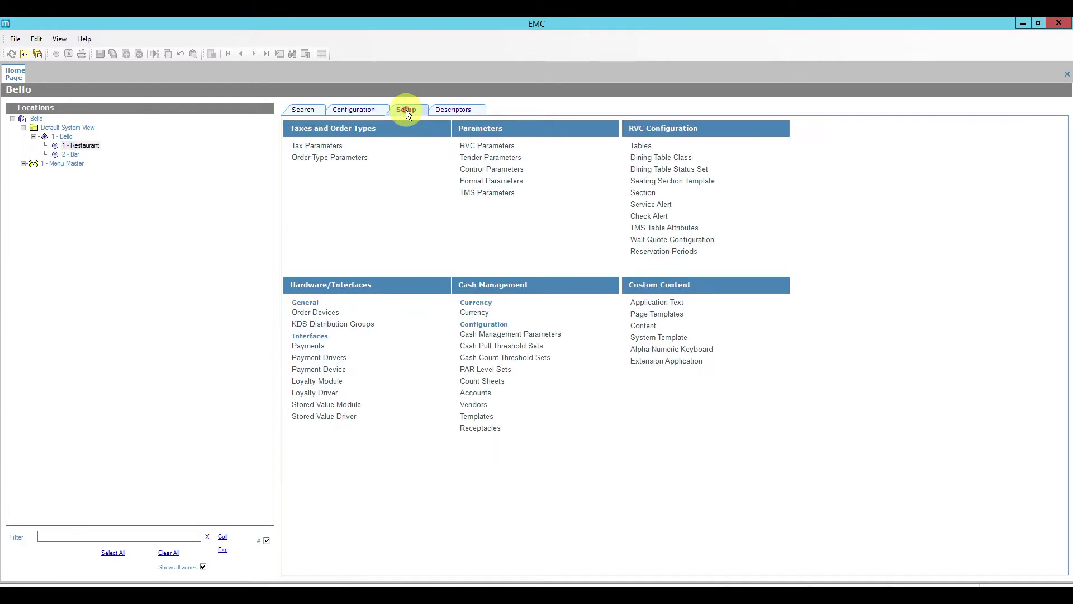
{"action": "left_click", "coordinate": [473, 147]}
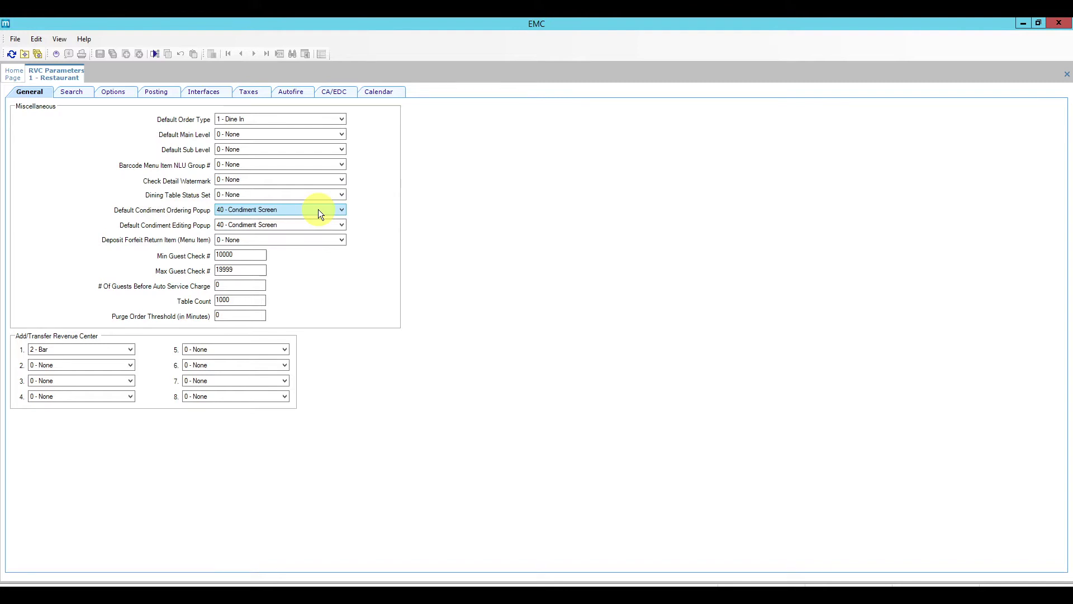
- Set default condiment ordering and editing popups to 0 - None and save
{"action": "left_click", "coordinate": [320, 214]}
{"action": "left_click", "coordinate": [307, 226]}
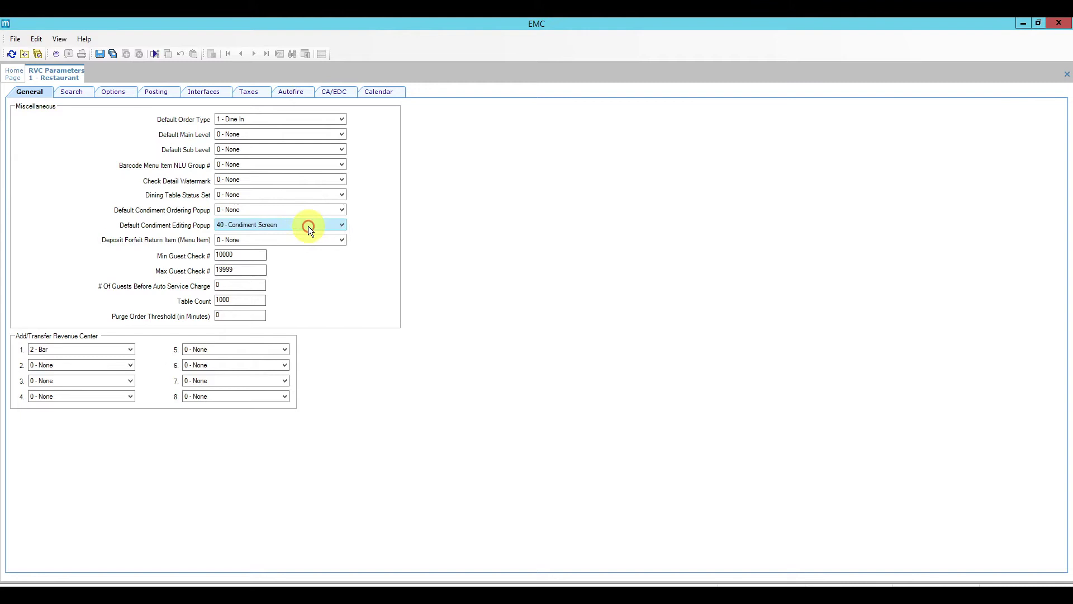
{"action": "left_click", "coordinate": [289, 234]}
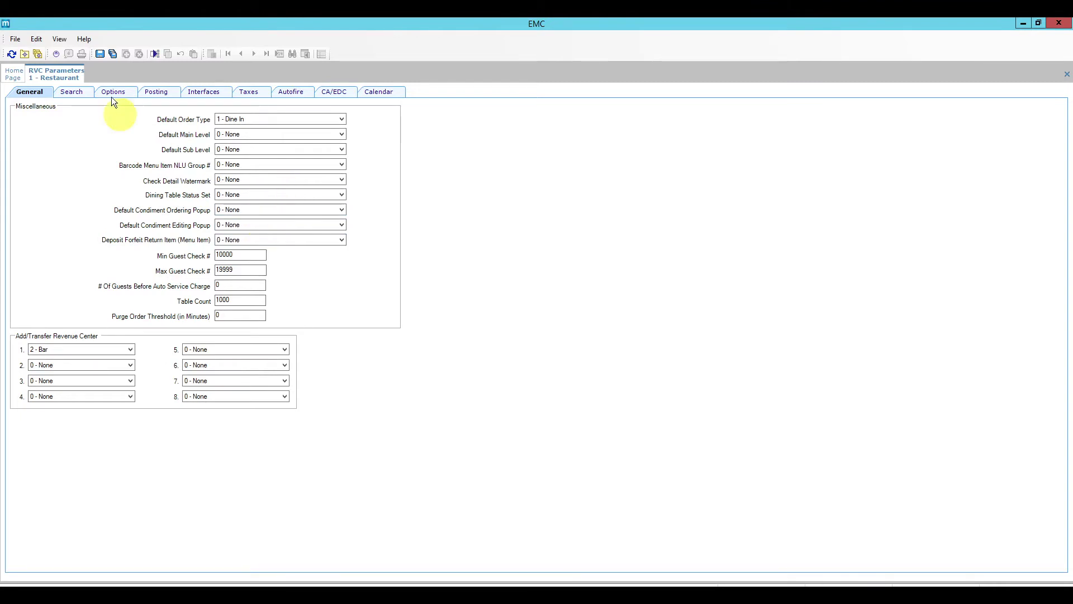
{"action": "left_click", "coordinate": [100, 53]}
- Close the Restaurant parameters tab and open RVC Parameters for 2 - Bar
{"action": "right_click", "coordinate": [67, 75]}
{"action": "left_click", "coordinate": [92, 83]}
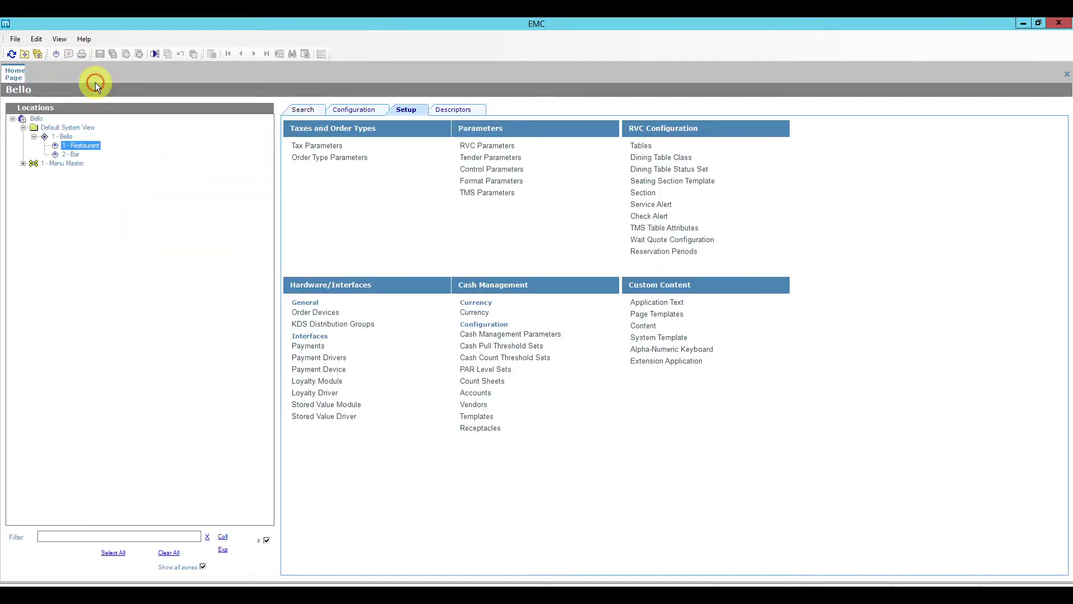
{"action": "left_click", "coordinate": [74, 155]}
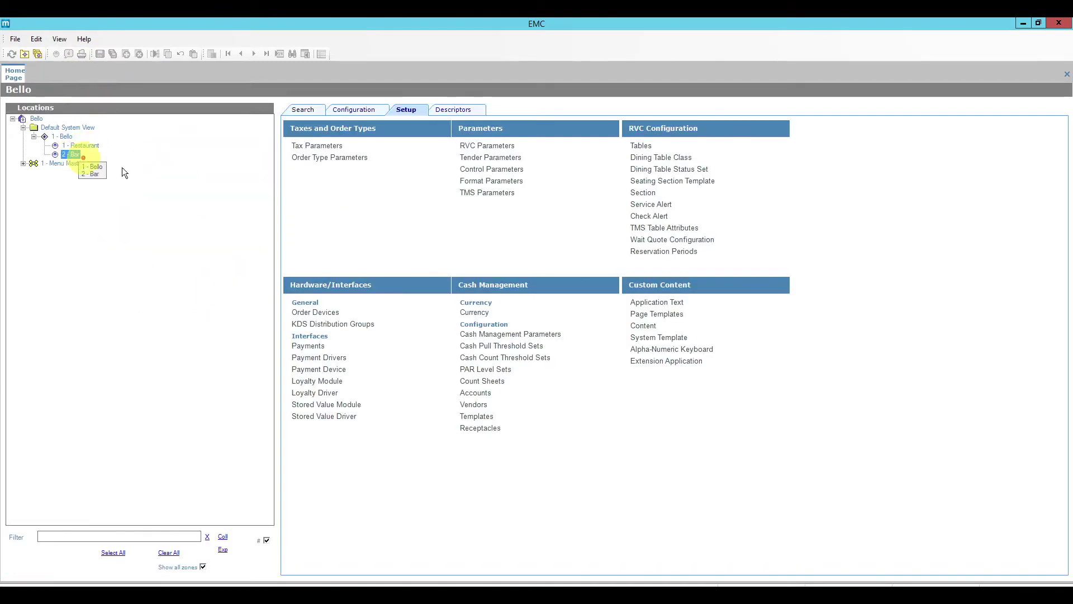
{"action": "left_click", "coordinate": [482, 146]}
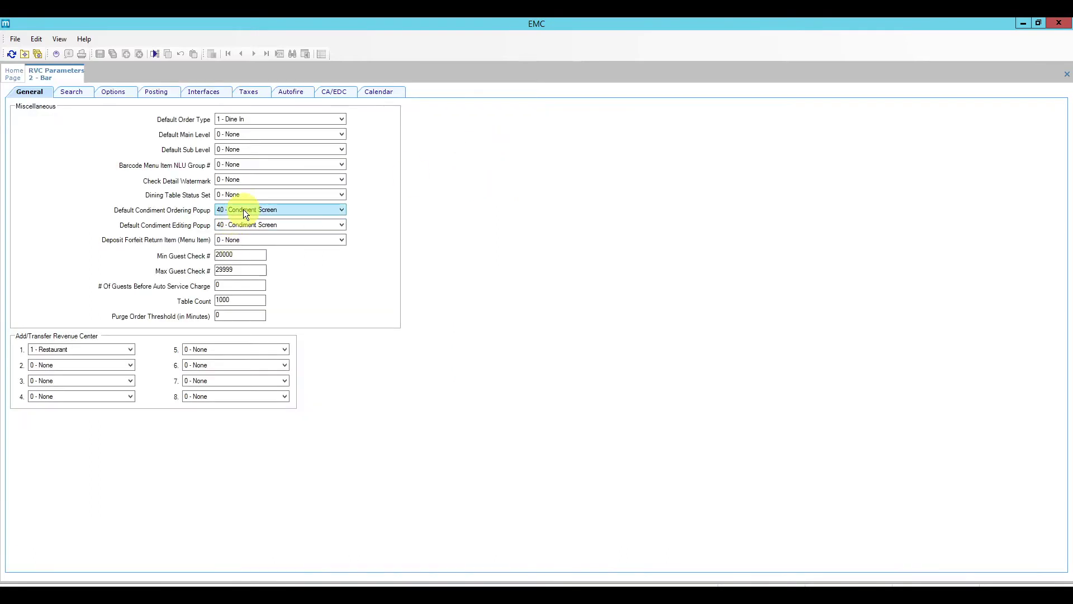
- Set Bar's condiment ordering and editing popups to 0 - None, save, and close the tab
{"action": "left_click", "coordinate": [244, 210]}
{"action": "left_click", "coordinate": [249, 218]}
{"action": "left_click", "coordinate": [249, 225]}
{"action": "left_click", "coordinate": [258, 233]}
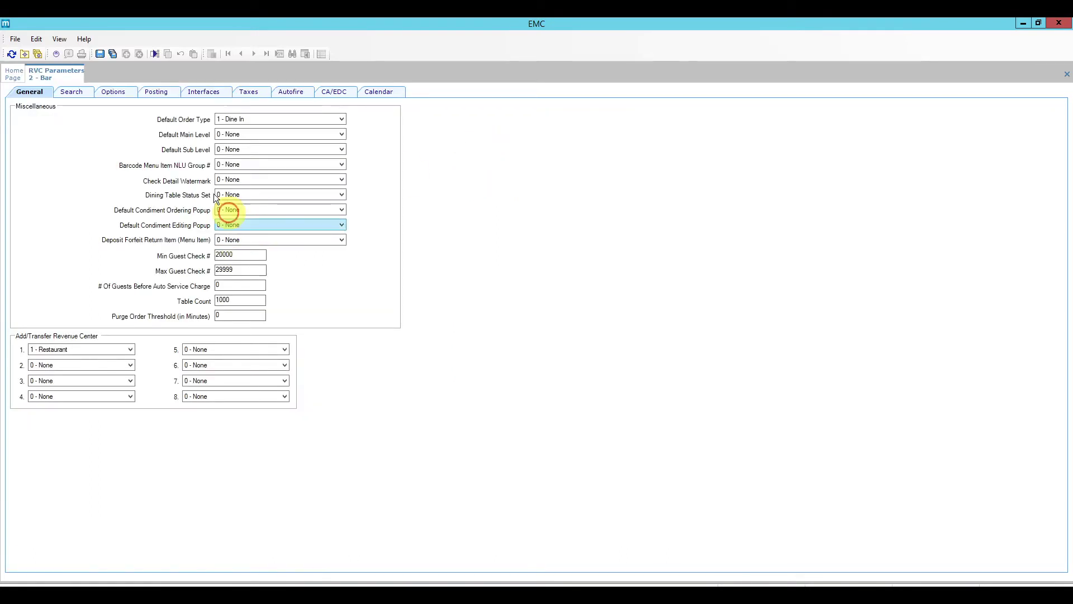
{"action": "left_click", "coordinate": [100, 54]}
{"action": "right_click", "coordinate": [62, 71]}
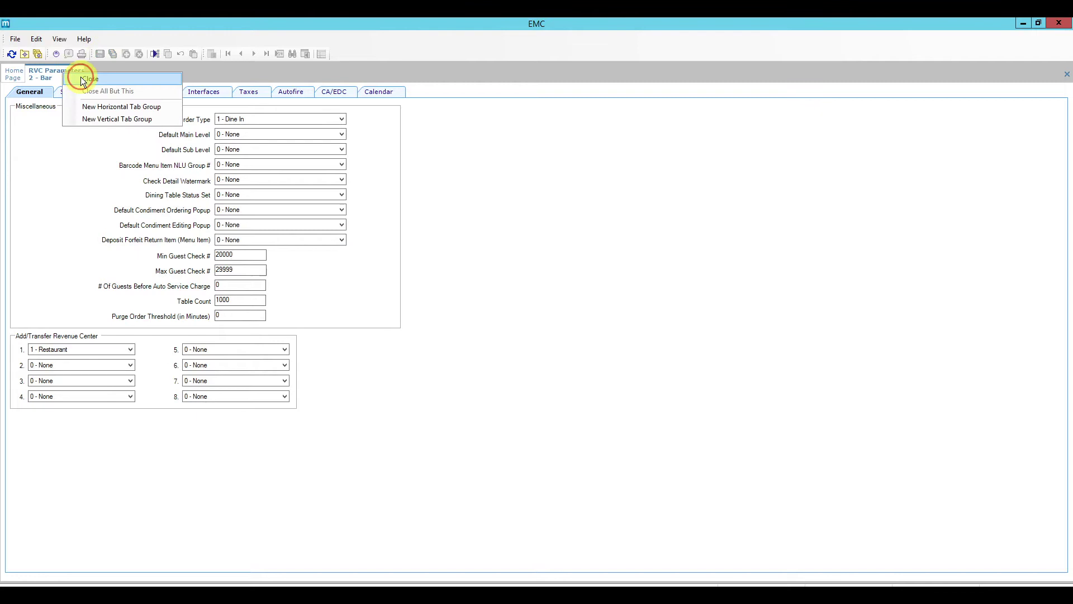
{"action": "left_click", "coordinate": [78, 84]}
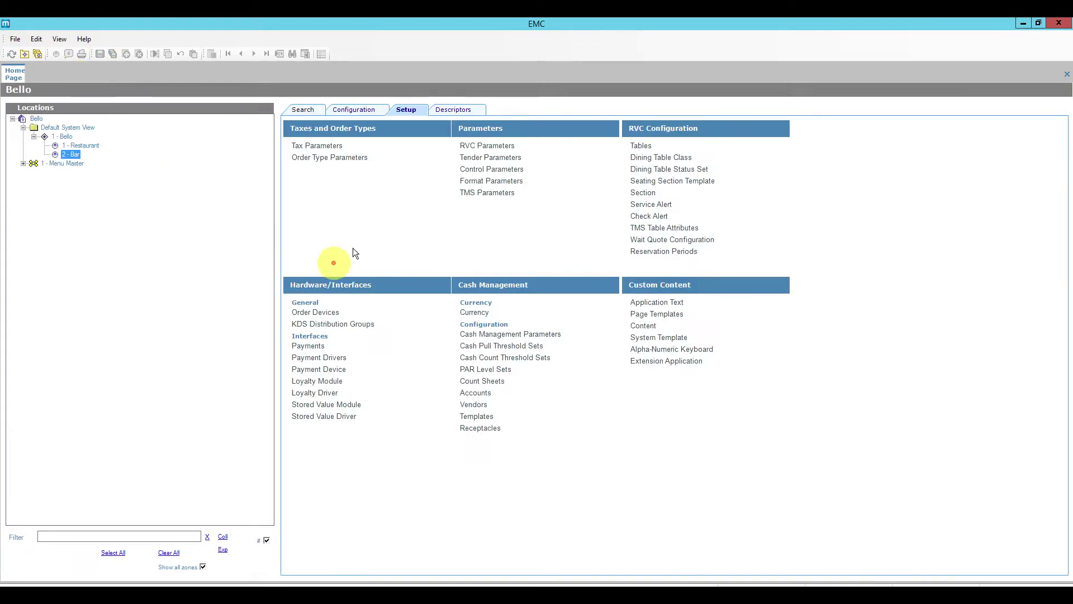
- Open page 30 Transactions in Bello's Page Design and set its Aspect to 16:9
{"action": "left_click", "coordinate": [355, 110]}
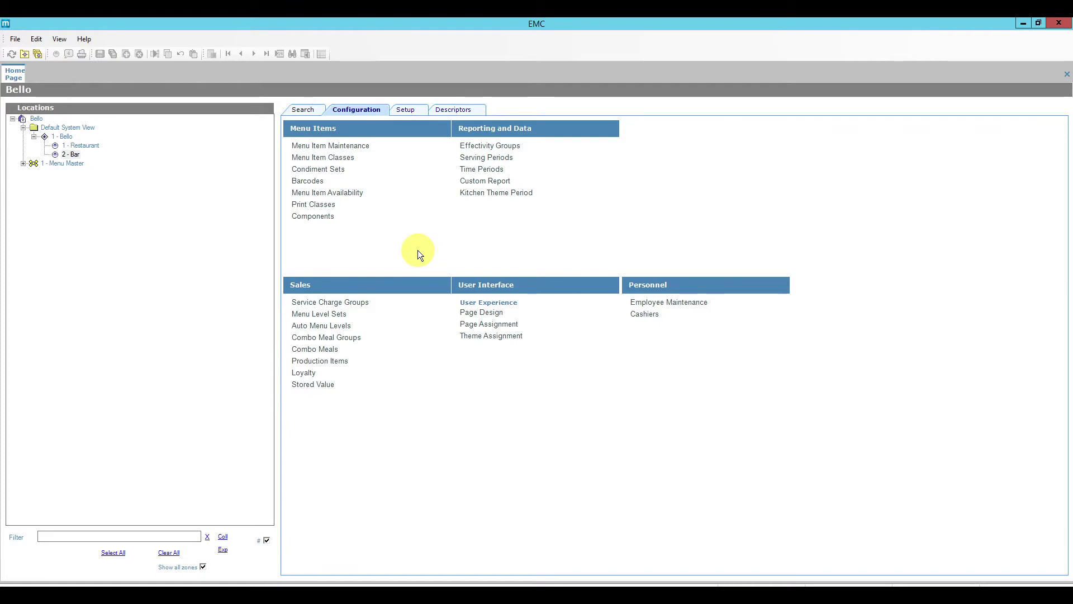
{"action": "left_click", "coordinate": [37, 118]}
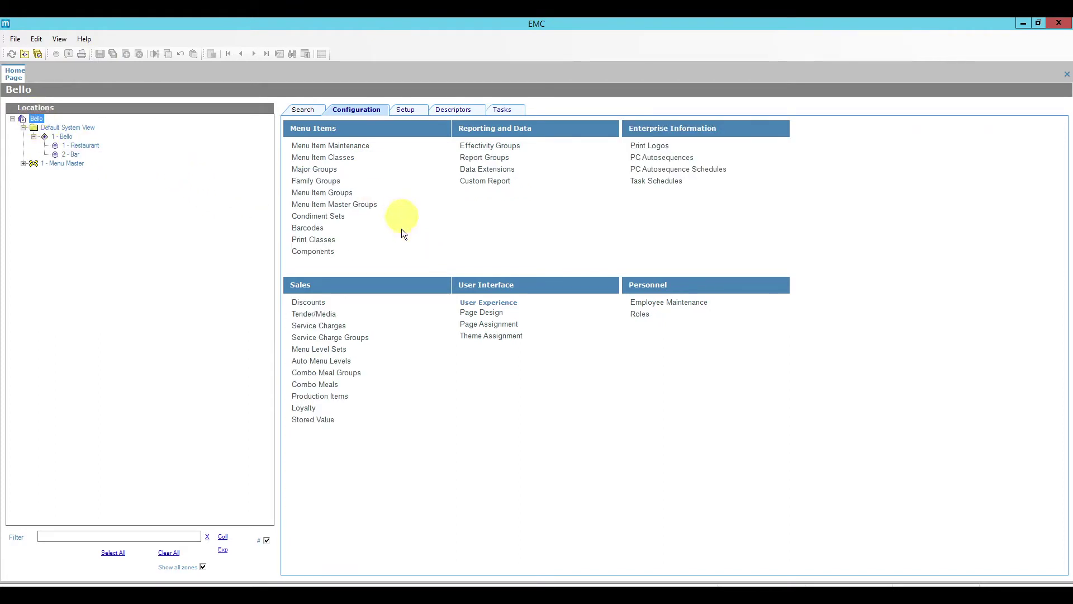
{"action": "left_click", "coordinate": [473, 316]}
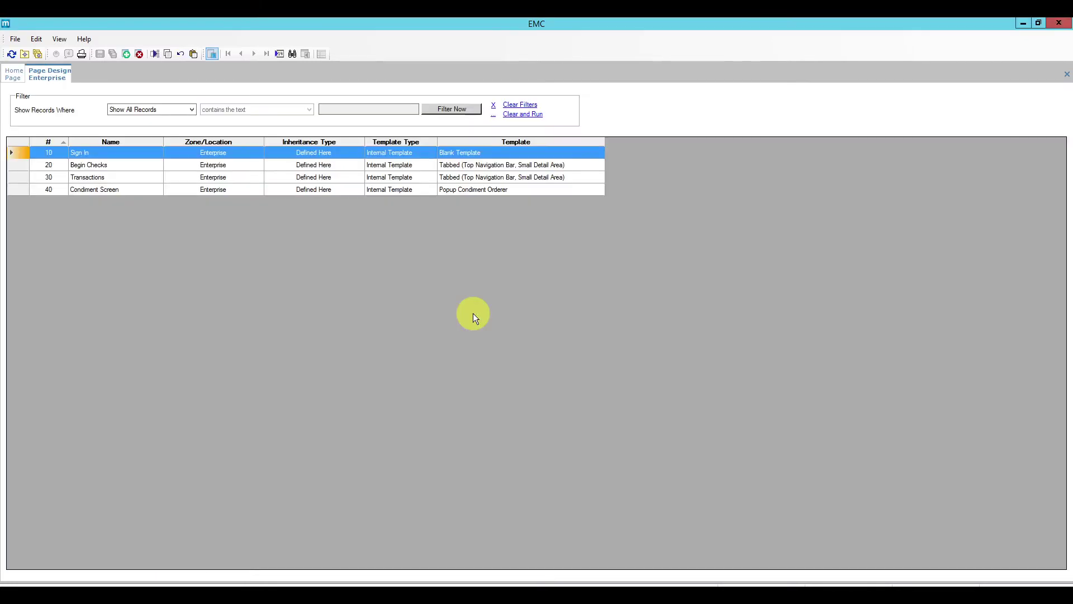
{"action": "double_click", "coordinate": [21, 176]}
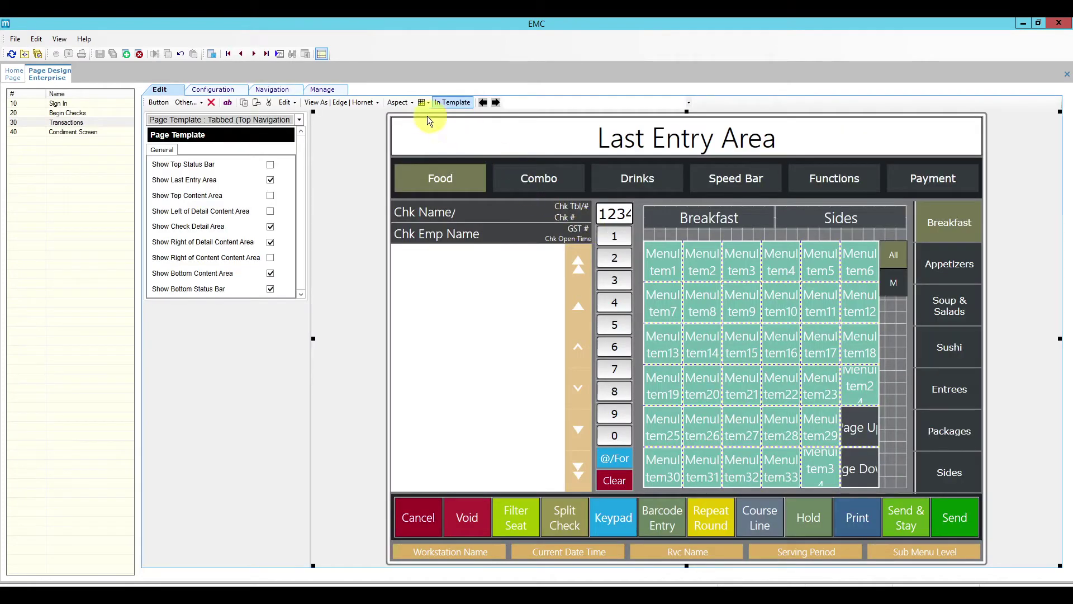
{"action": "left_click", "coordinate": [402, 105]}
{"action": "left_click", "coordinate": [412, 137]}
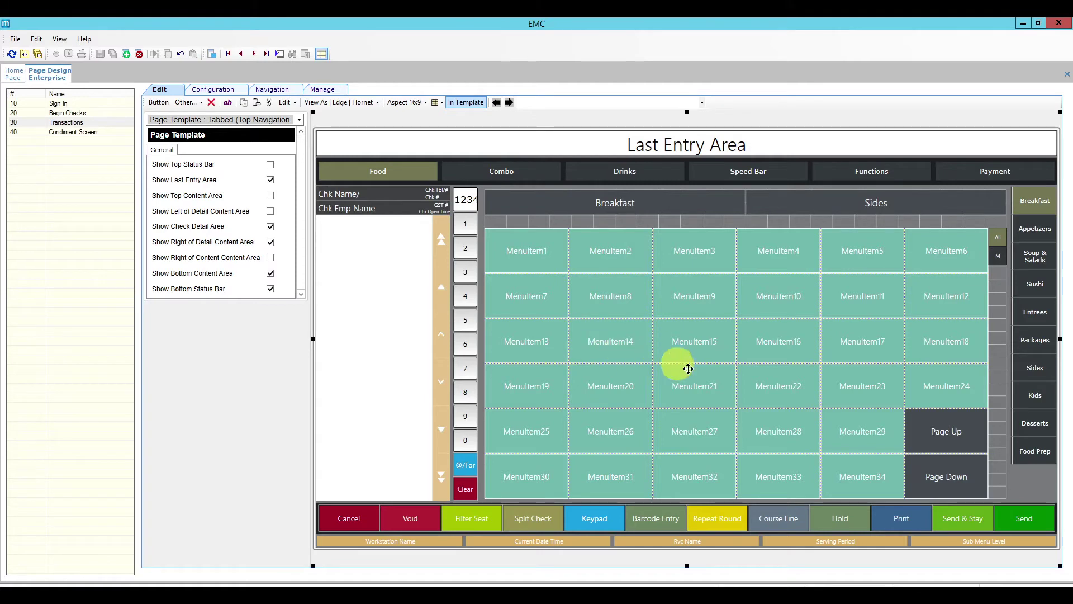
- Drag the Appetizers menu item grid's bottom edge up to leave empty space beneath it
{"action": "left_click", "coordinate": [716, 415]}
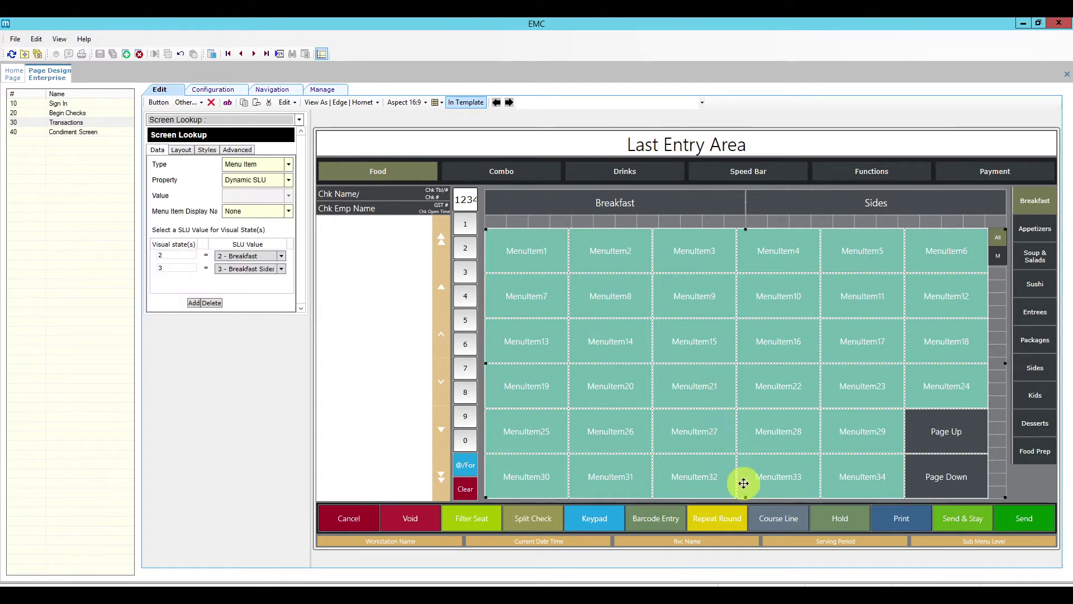
{"action": "left_click", "coordinate": [1034, 227]}
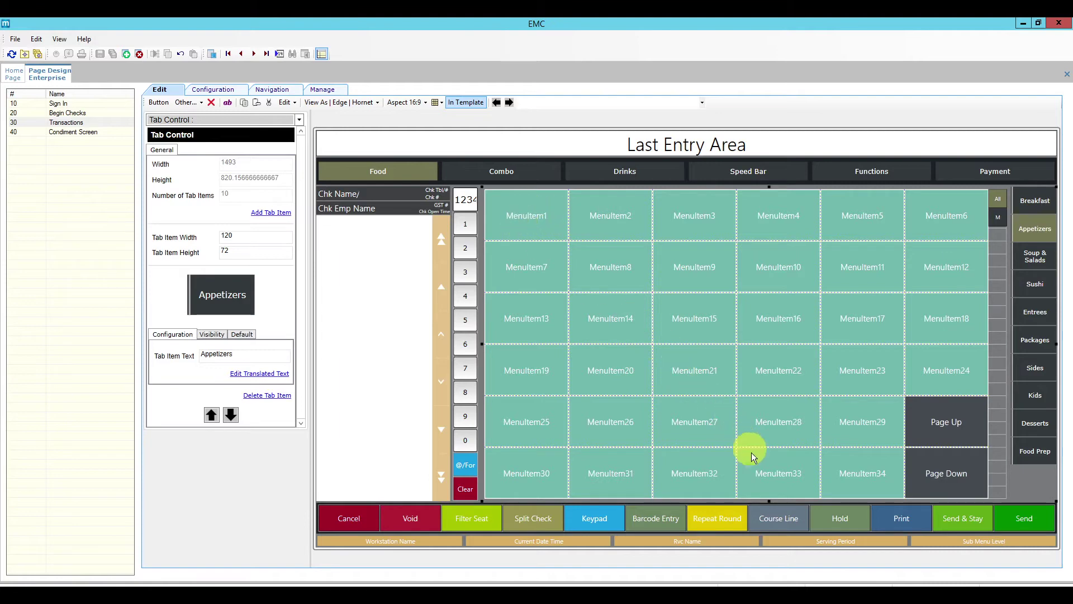
{"action": "left_click", "coordinate": [763, 482]}
{"action": "left_click_drag", "start_coordinate": [745, 495], "coordinate": [740, 394]}
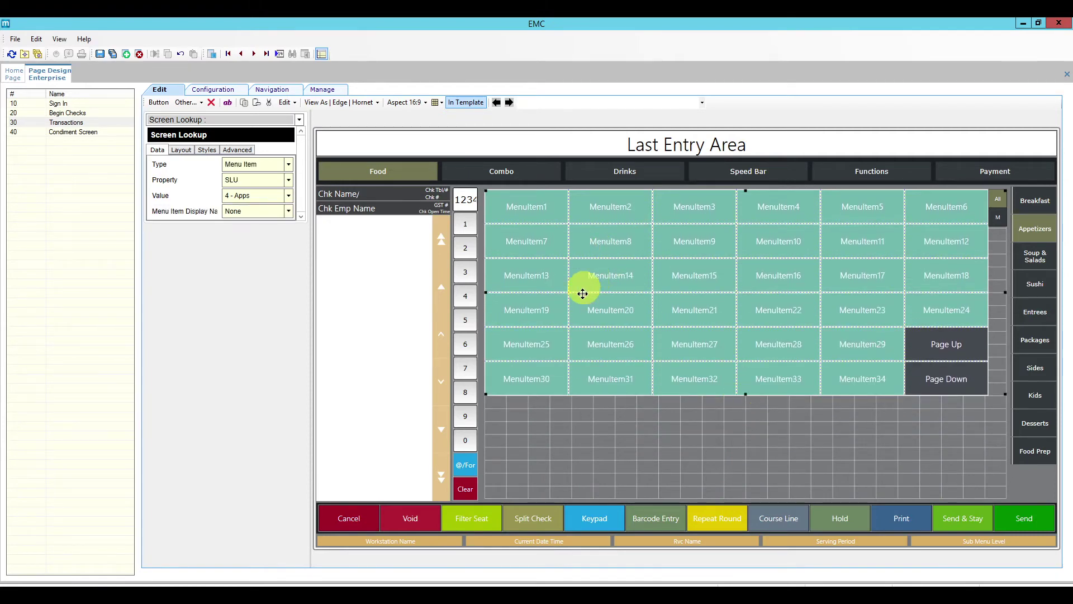
{"action": "left_click", "coordinate": [184, 150]}
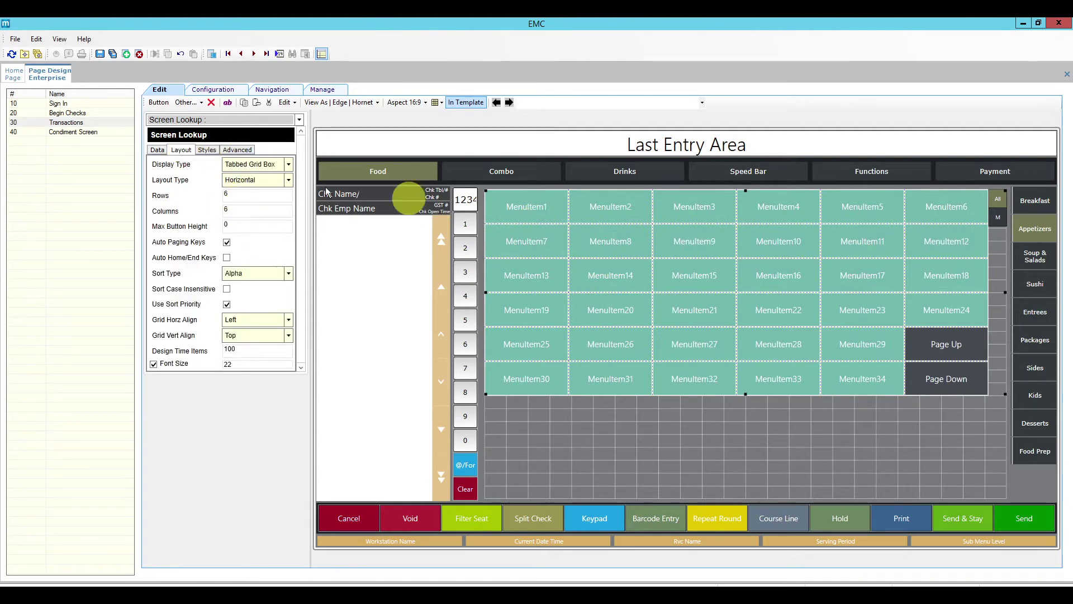
{"action": "left_click", "coordinate": [408, 198]}
{"action": "left_click", "coordinate": [201, 103]}
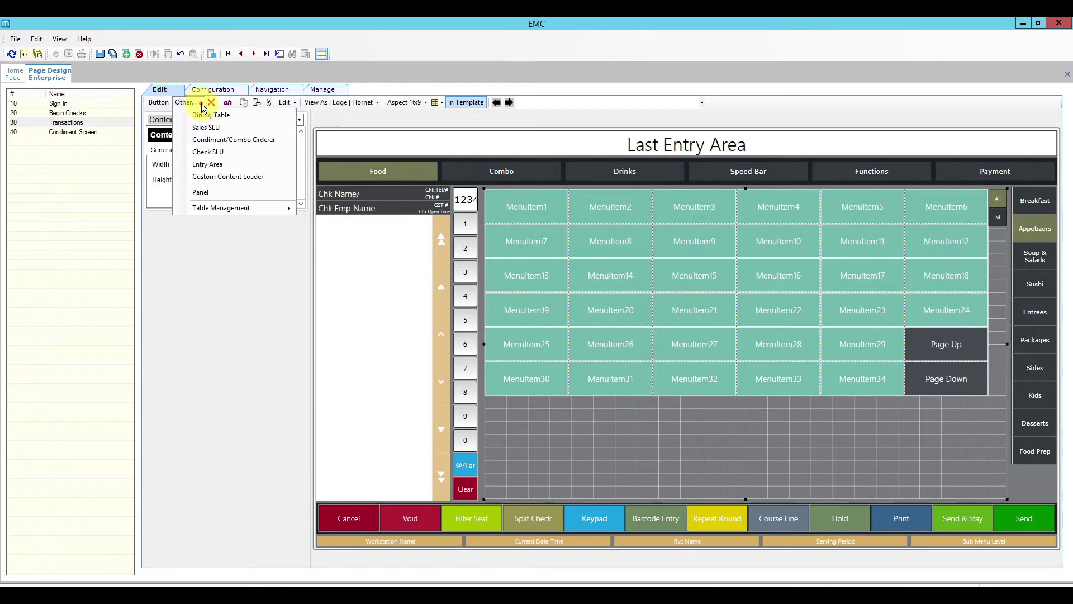
- Add a Condiment/Combo Orderer below the menu items and stretch it across the empty space
{"action": "left_click", "coordinate": [207, 141]}
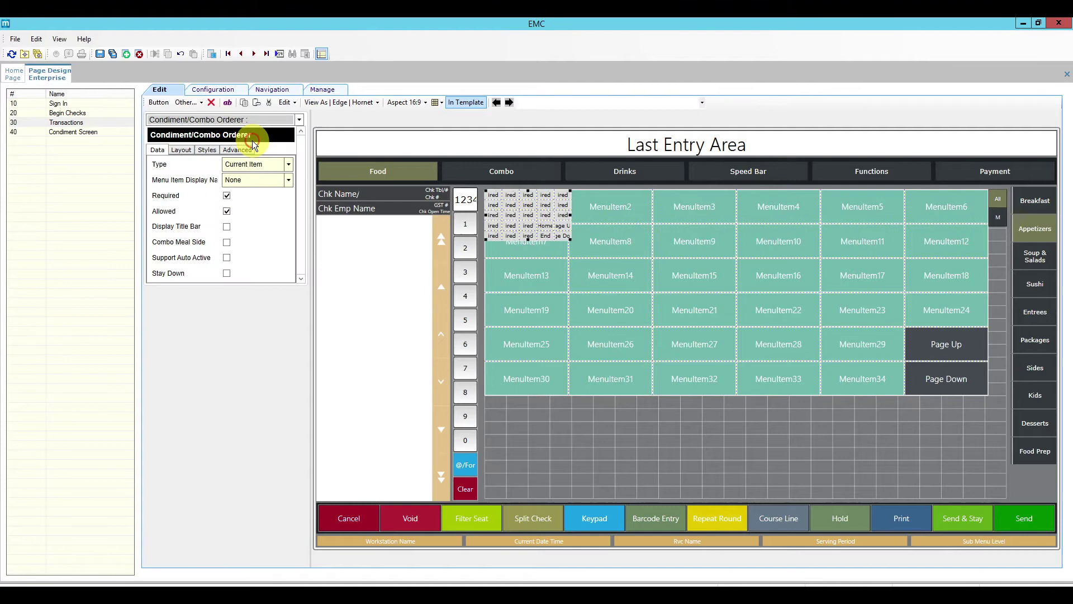
{"action": "left_click", "coordinate": [496, 220]}
{"action": "left_click_drag", "start_coordinate": [496, 220], "coordinate": [515, 420]}
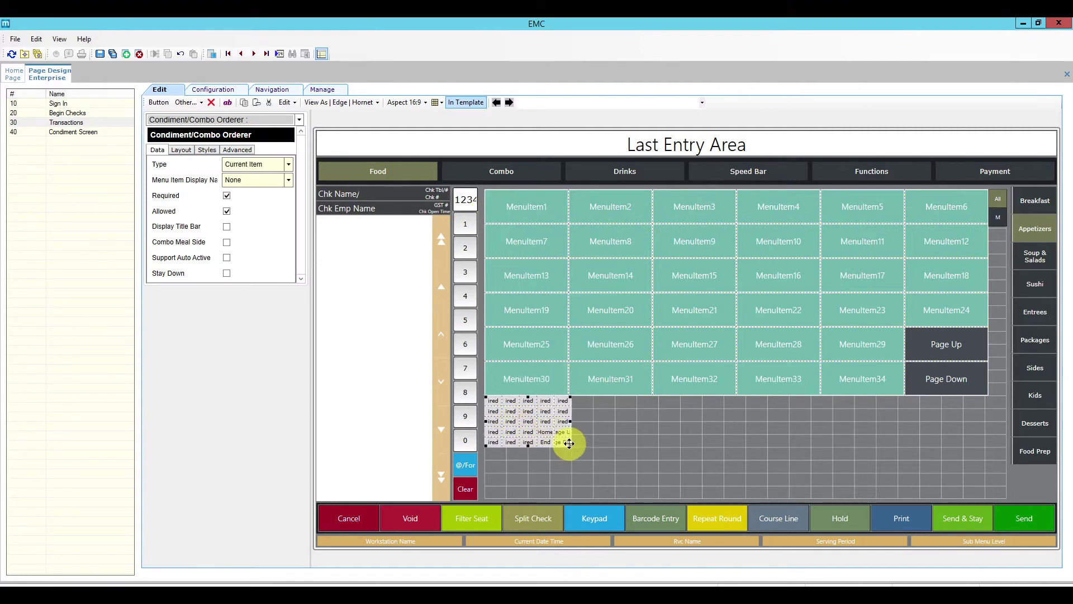
{"action": "left_click_drag", "start_coordinate": [570, 442], "coordinate": [1005, 496]}
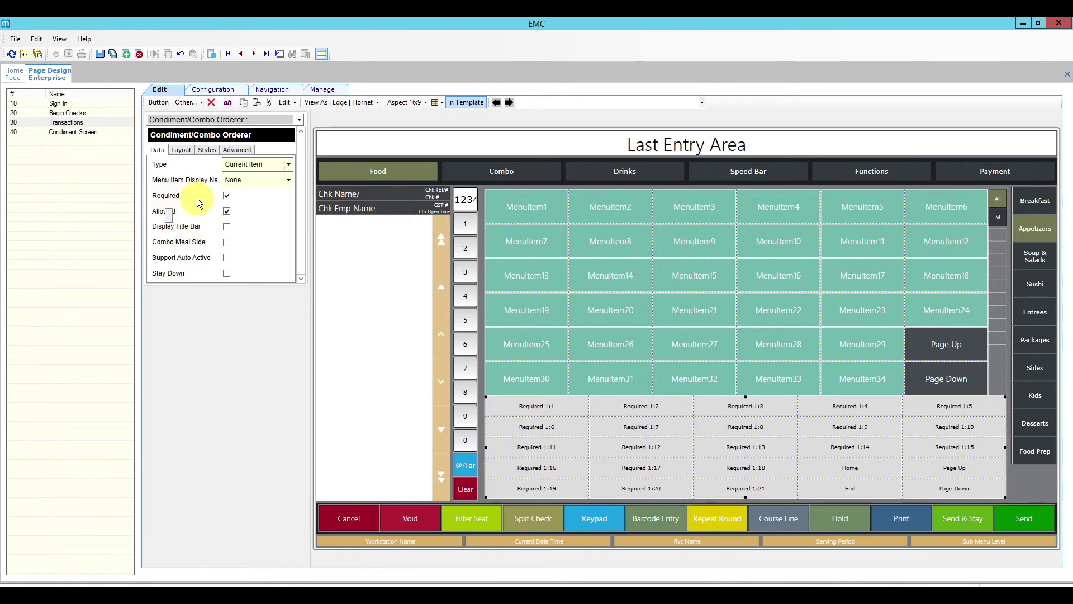
{"action": "left_click", "coordinate": [226, 211]}
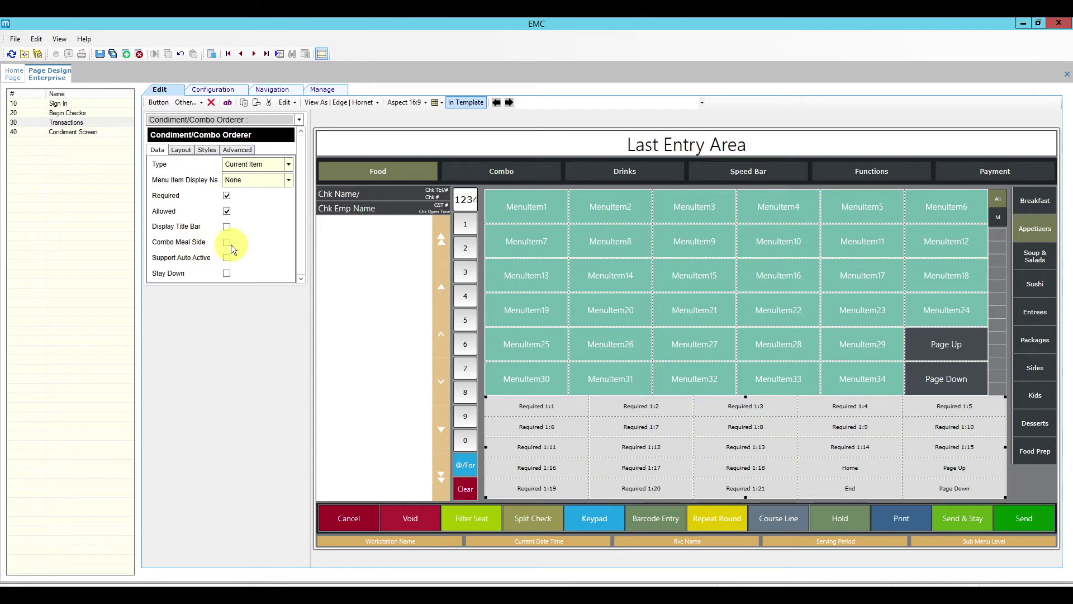
{"action": "left_click", "coordinate": [182, 149]}
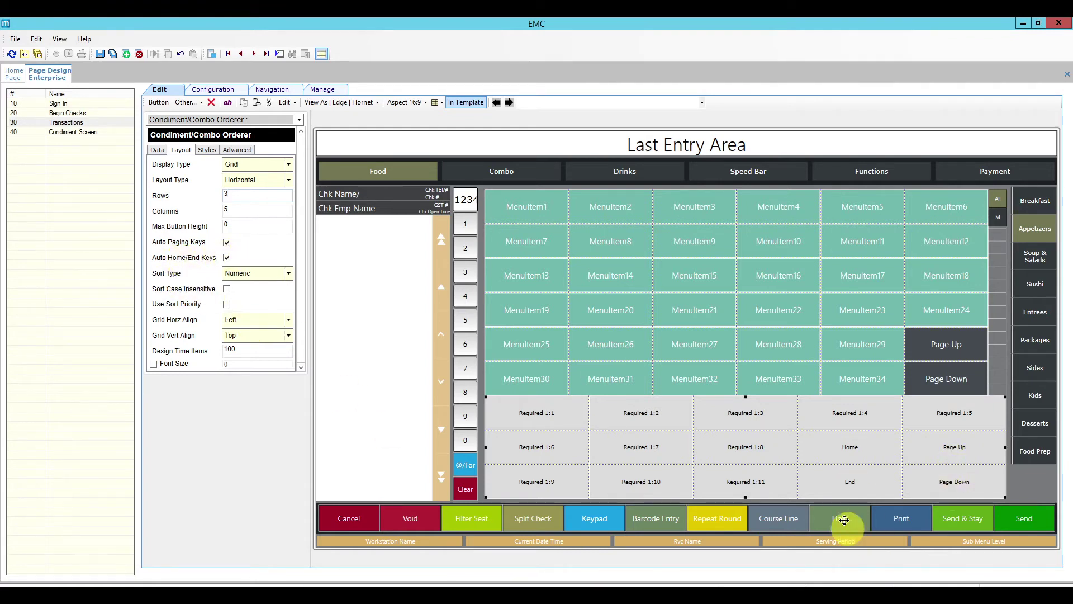
- Turn off Auto Home/End Keys, sort Alpha with sort priority, and use font size 18
{"action": "left_click", "coordinate": [226, 257]}
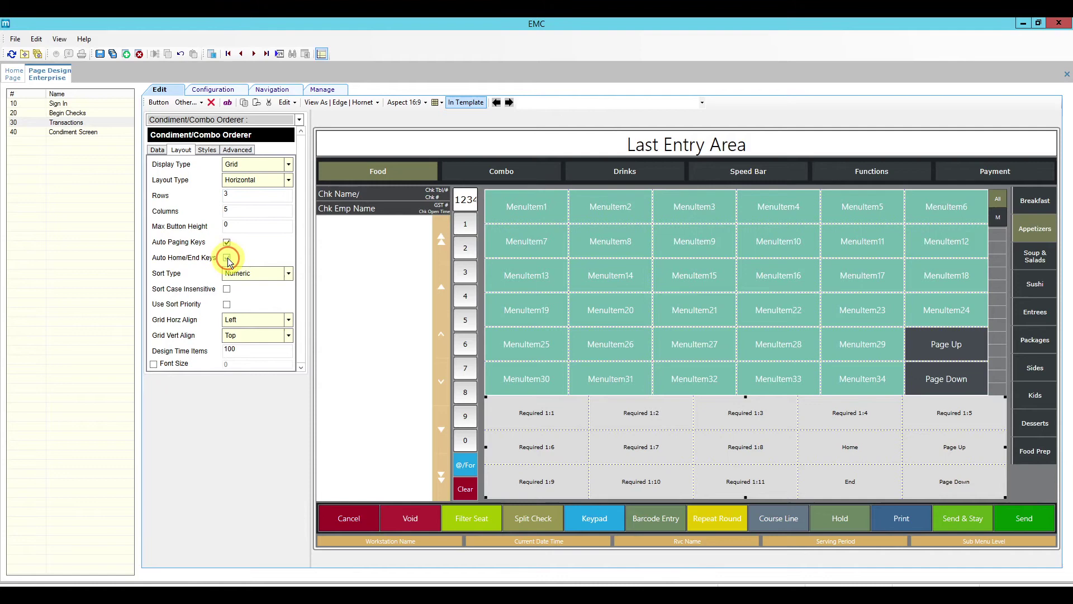
{"action": "left_click", "coordinate": [254, 278]}
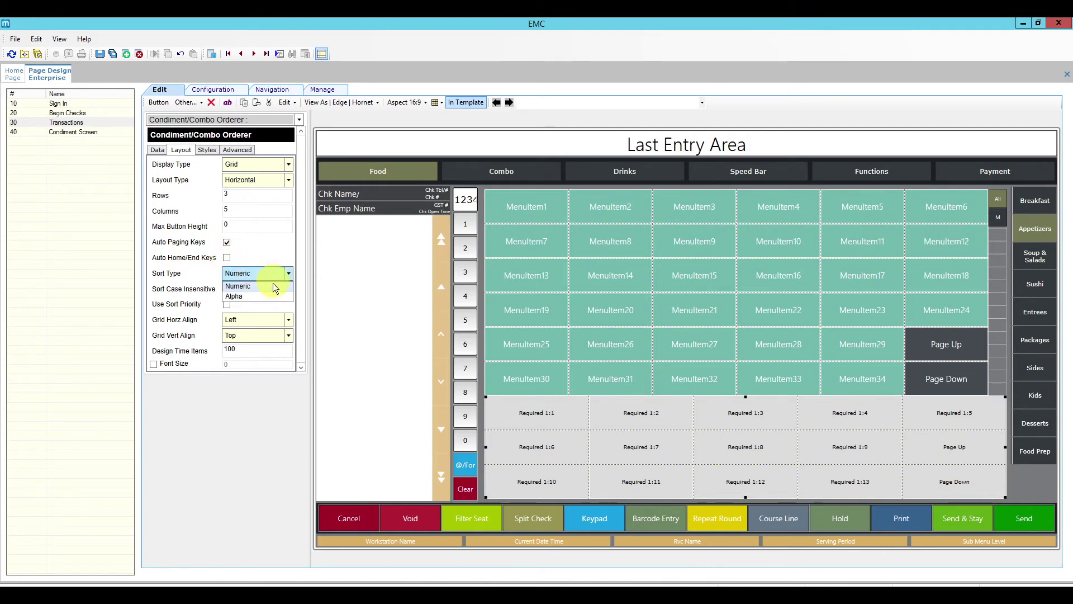
{"action": "left_click", "coordinate": [260, 296]}
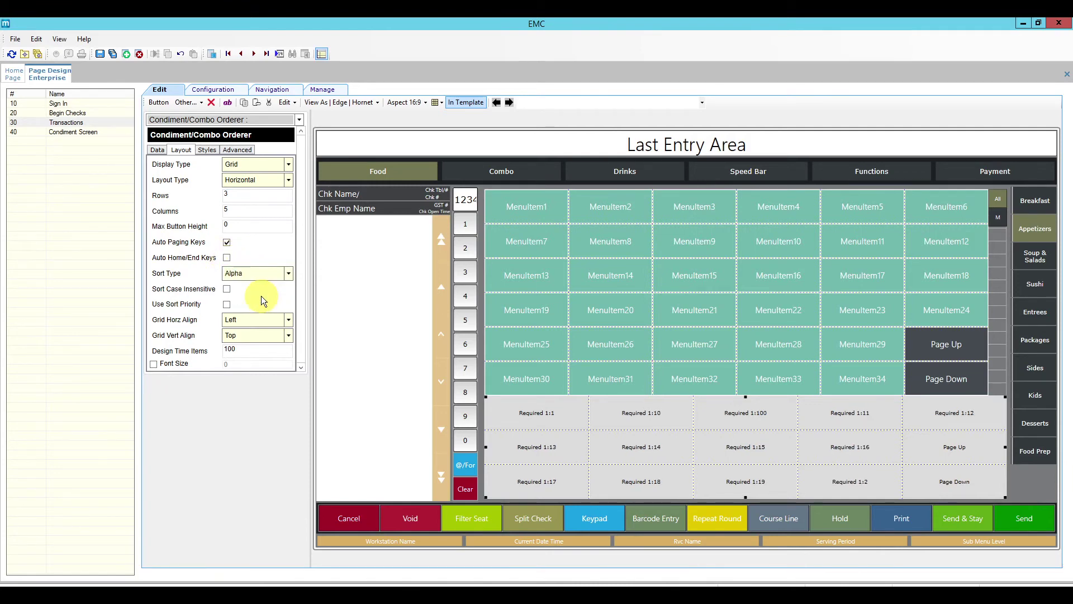
{"action": "left_click", "coordinate": [226, 303]}
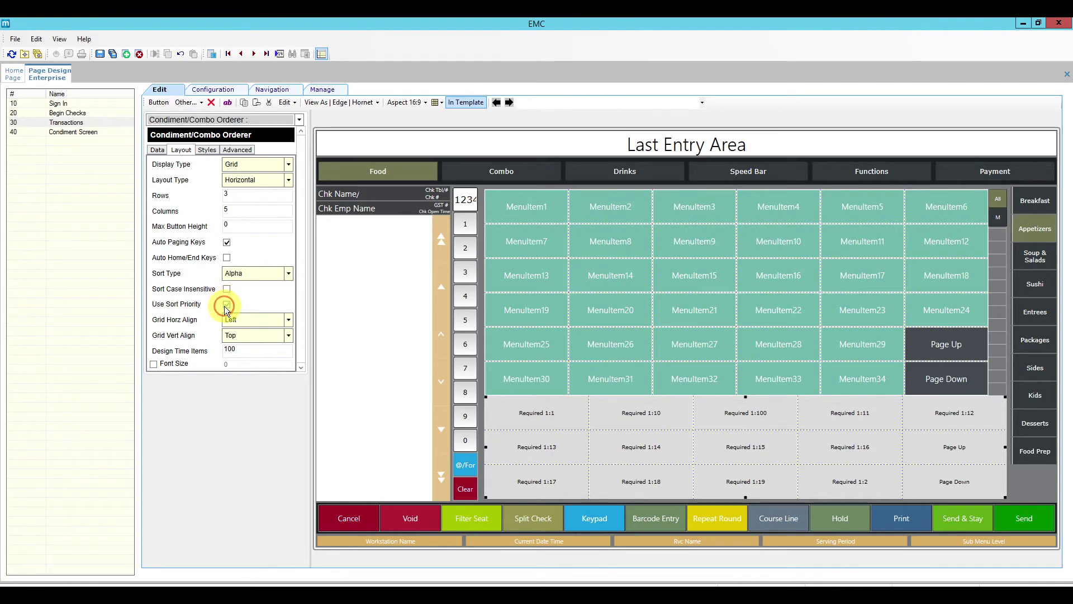
{"action": "left_click", "coordinate": [178, 364]}
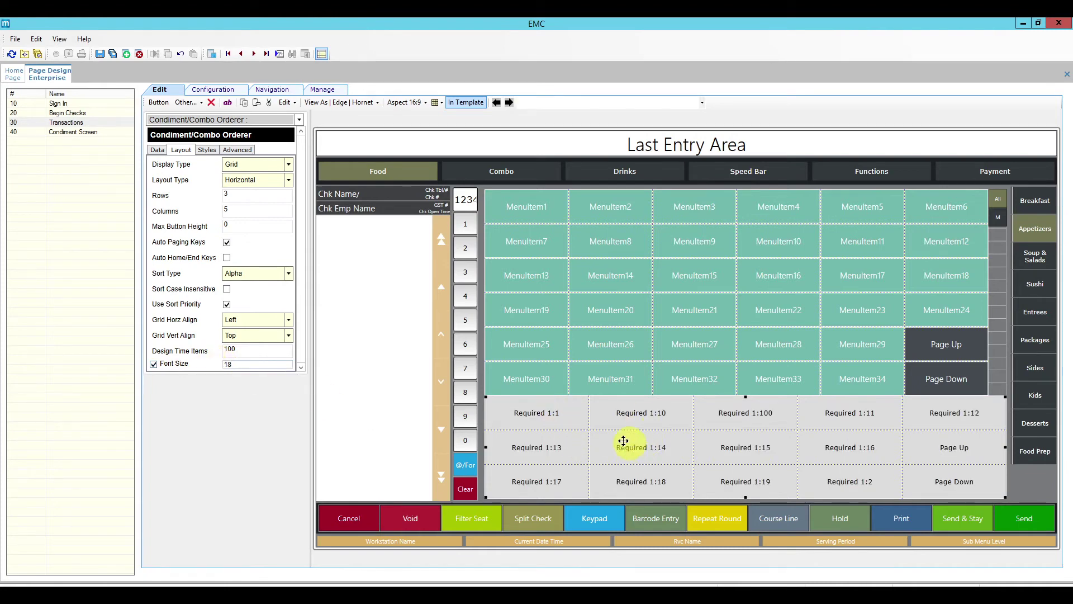
- Give the orderer Cyan buttons and Steel nav keys, then save the Transactions page
{"action": "left_click", "coordinate": [202, 150]}
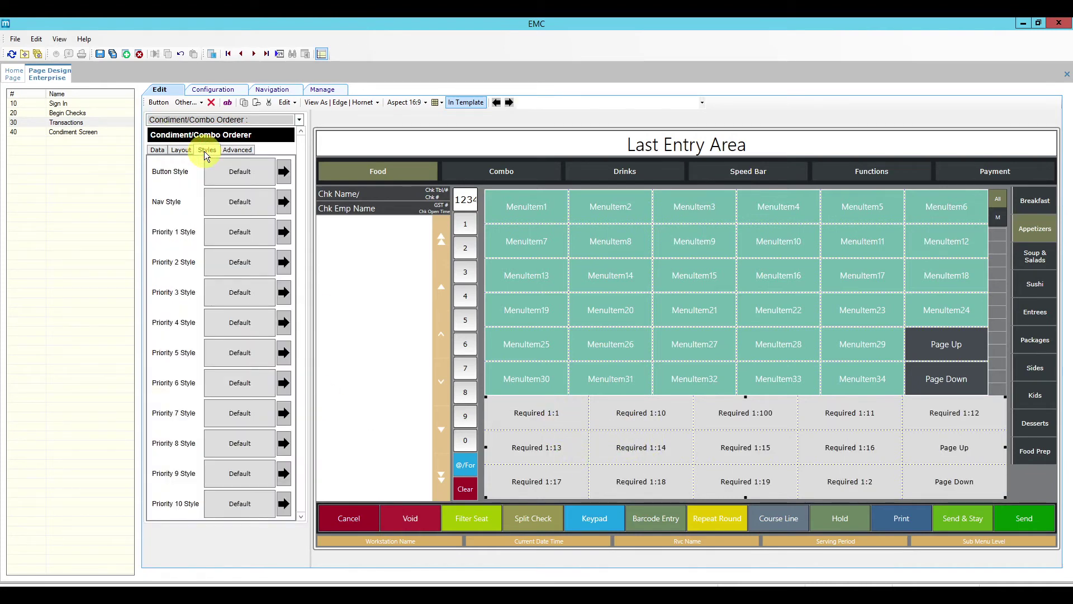
{"action": "left_click", "coordinate": [286, 174]}
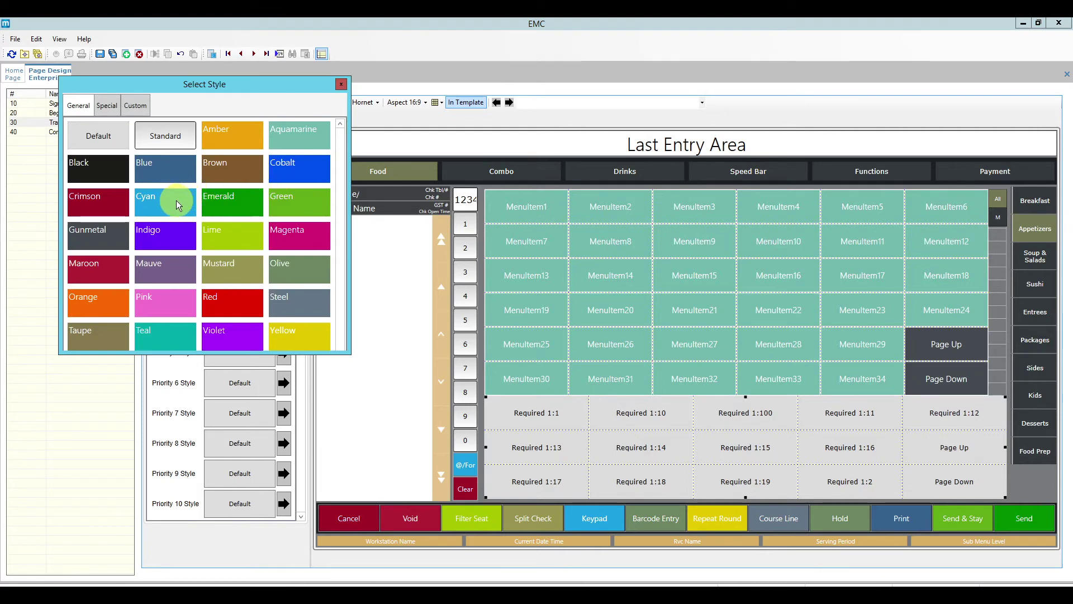
{"action": "left_click", "coordinate": [174, 202]}
{"action": "left_click", "coordinate": [283, 202]}
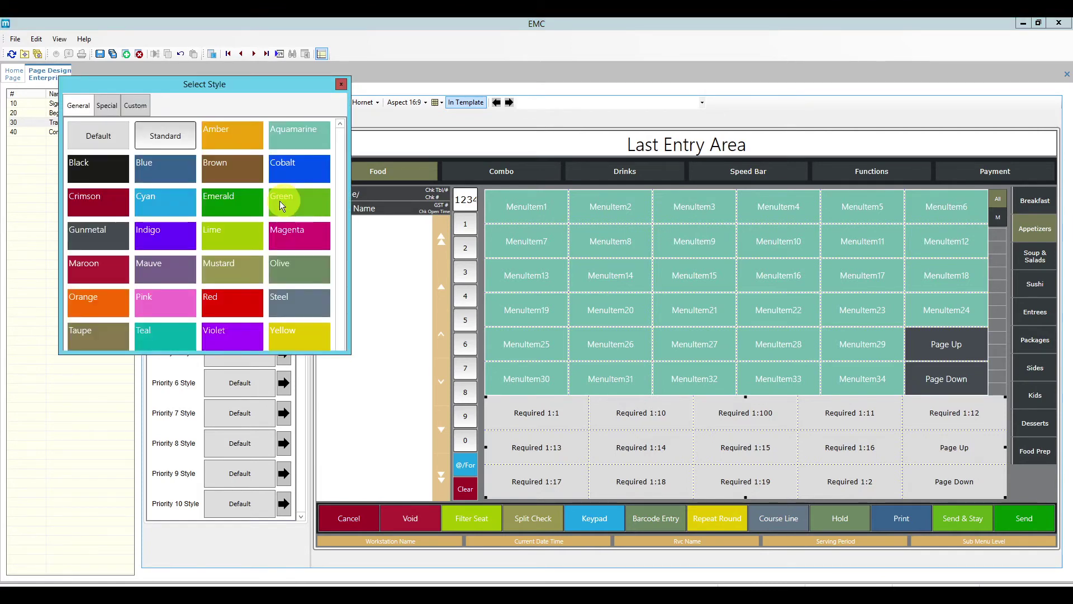
{"action": "left_click", "coordinate": [276, 299]}
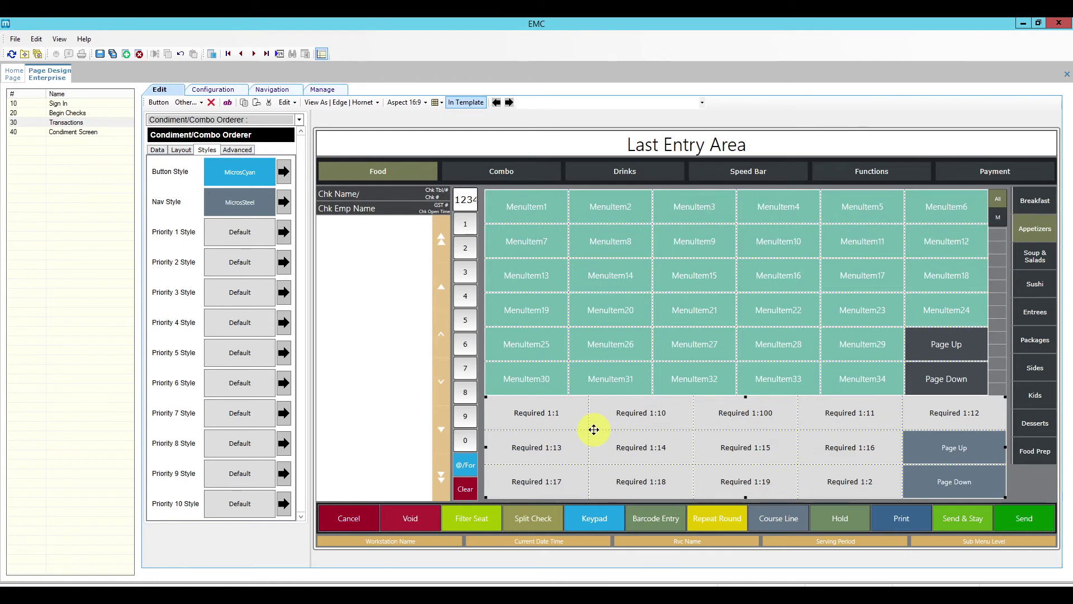
{"action": "left_click", "coordinate": [101, 55]}
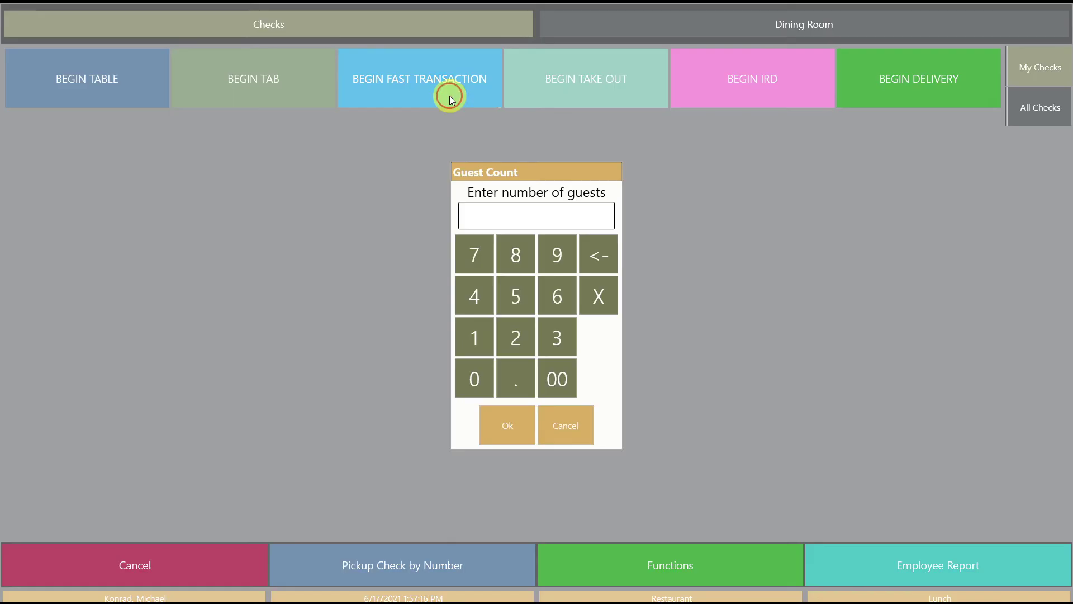
- Open a 1-guest check, add 5 Wings, and pick Buffalo from the cyan condiment grid
{"action": "left_click", "coordinate": [474, 344]}
{"action": "left_click", "coordinate": [508, 431]}
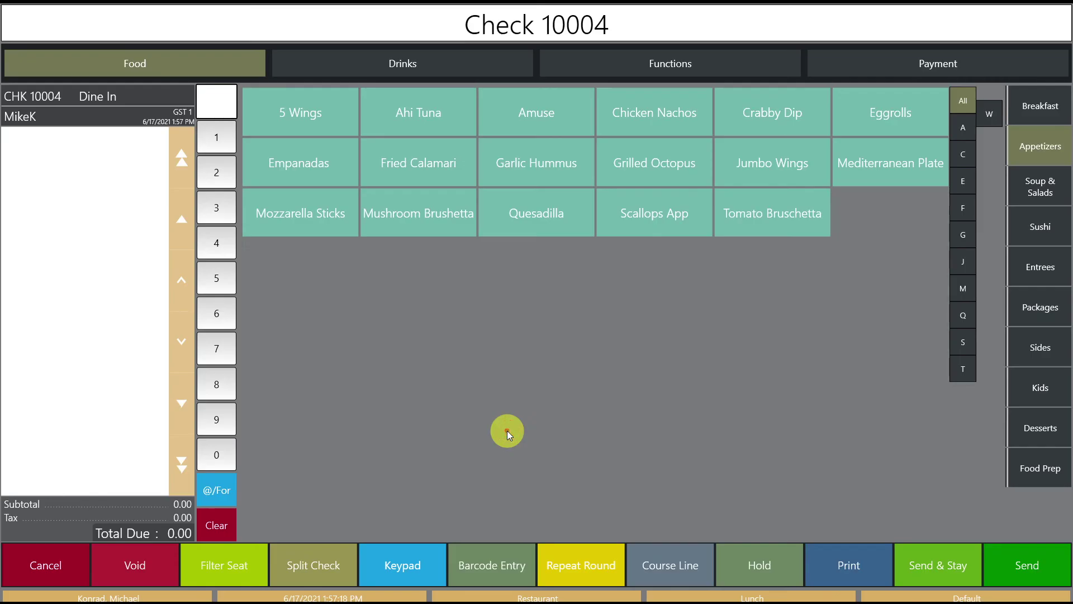
{"action": "left_click", "coordinate": [307, 123]}
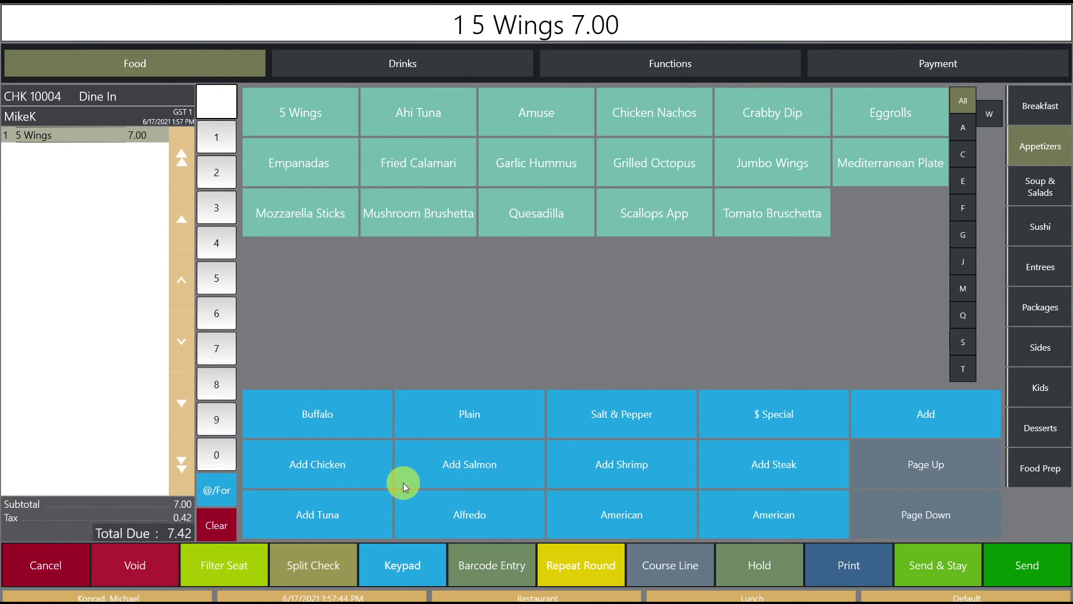
{"action": "left_click", "coordinate": [352, 417]}
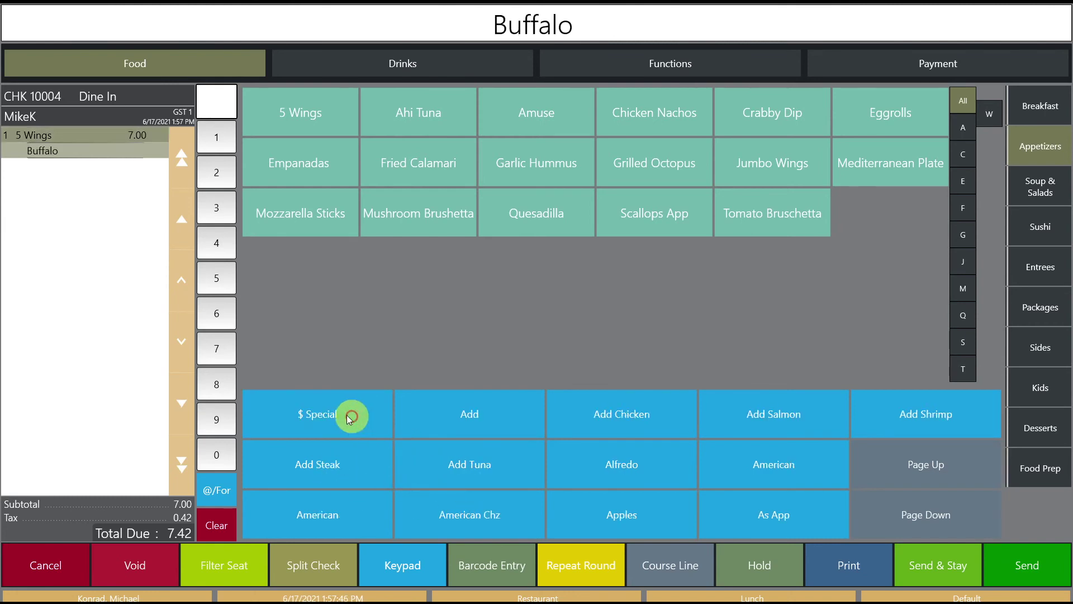